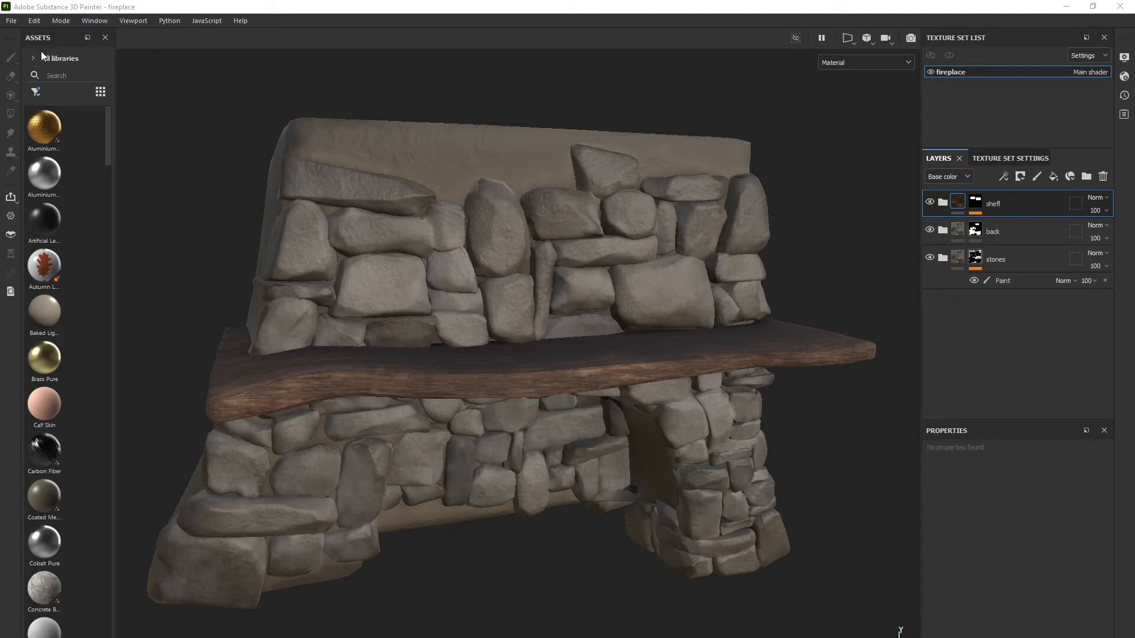
Open the texture export dialog and view the output maps of the Renderman (pxrSurface) and UNFAMILIAR output templates
{"action": "left_click", "coordinate": [12, 21]}
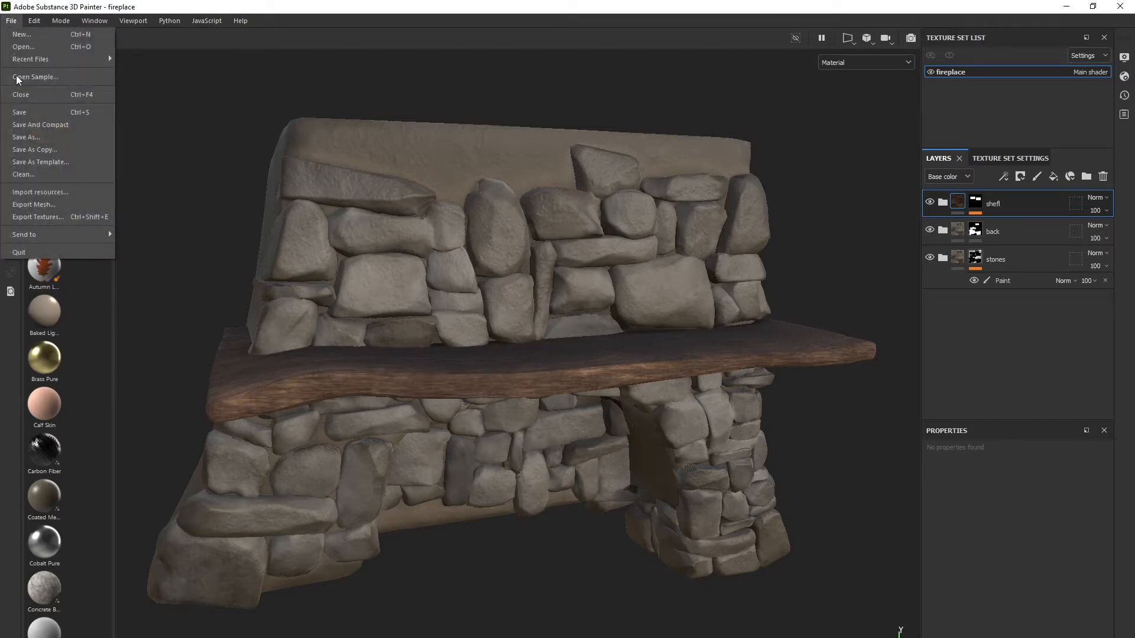
{"action": "left_click", "coordinate": [47, 216]}
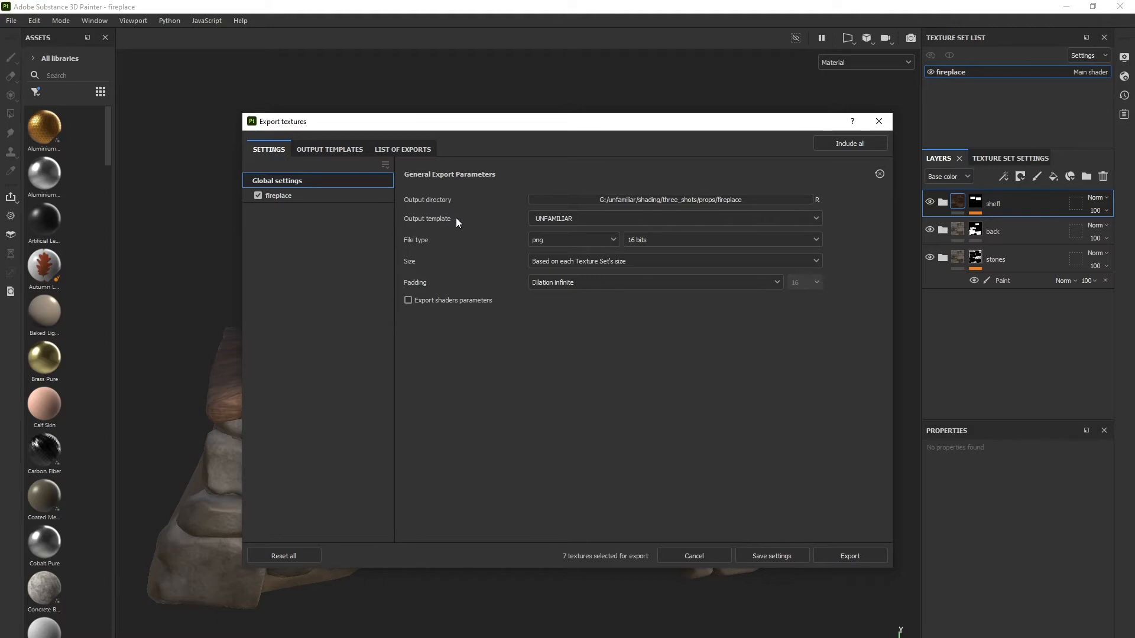
{"action": "left_click", "coordinate": [324, 151]}
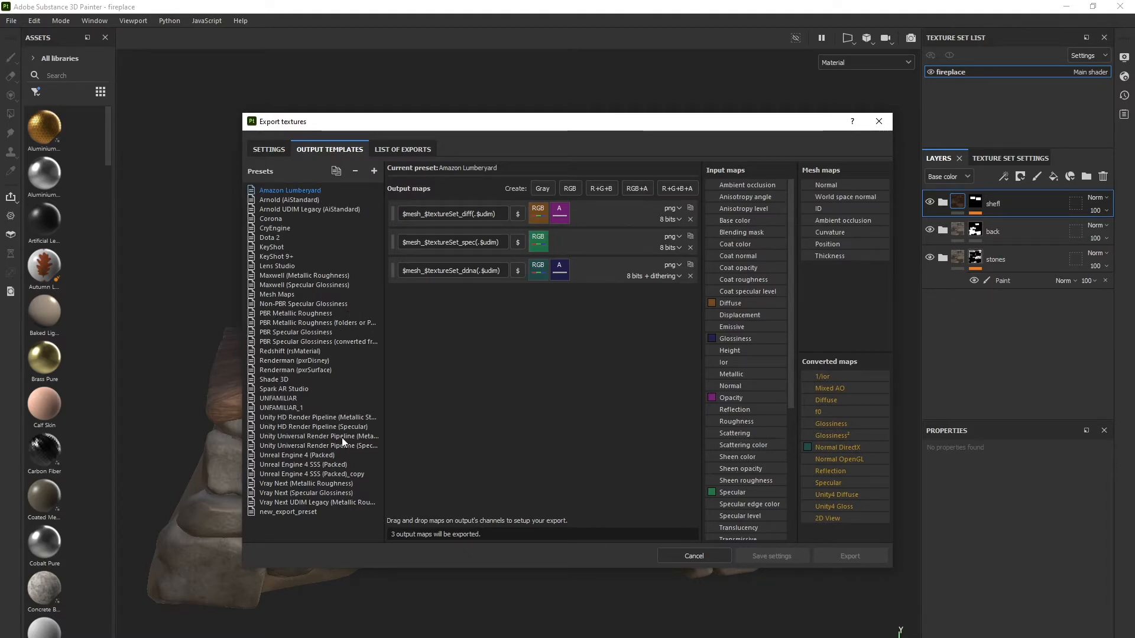
{"action": "left_click", "coordinate": [311, 372]}
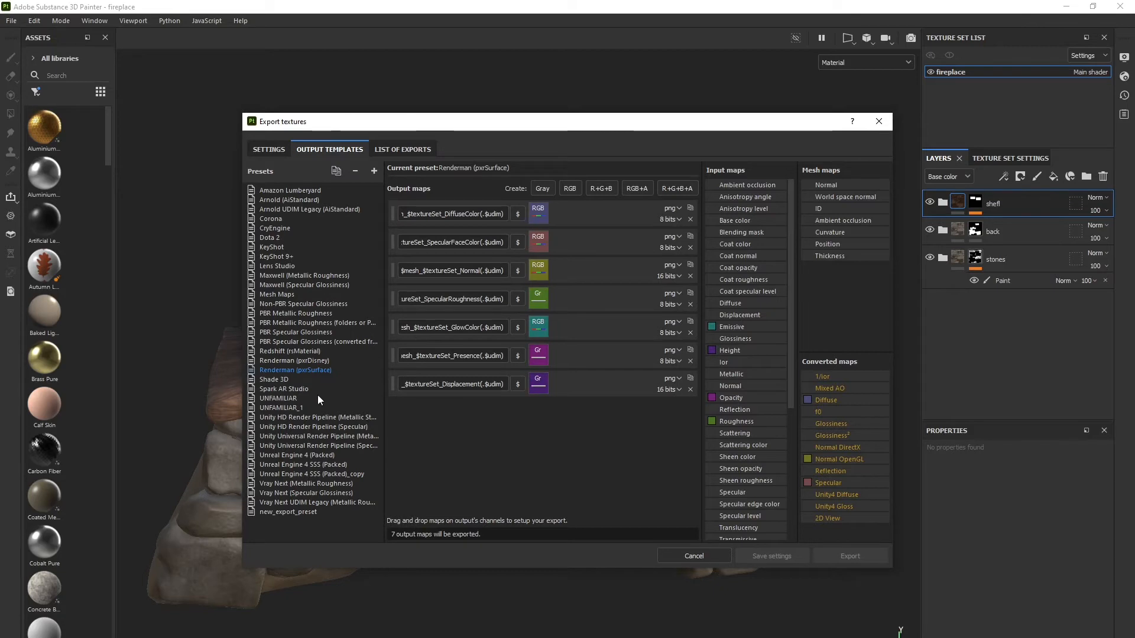
{"action": "left_click", "coordinate": [290, 399]}
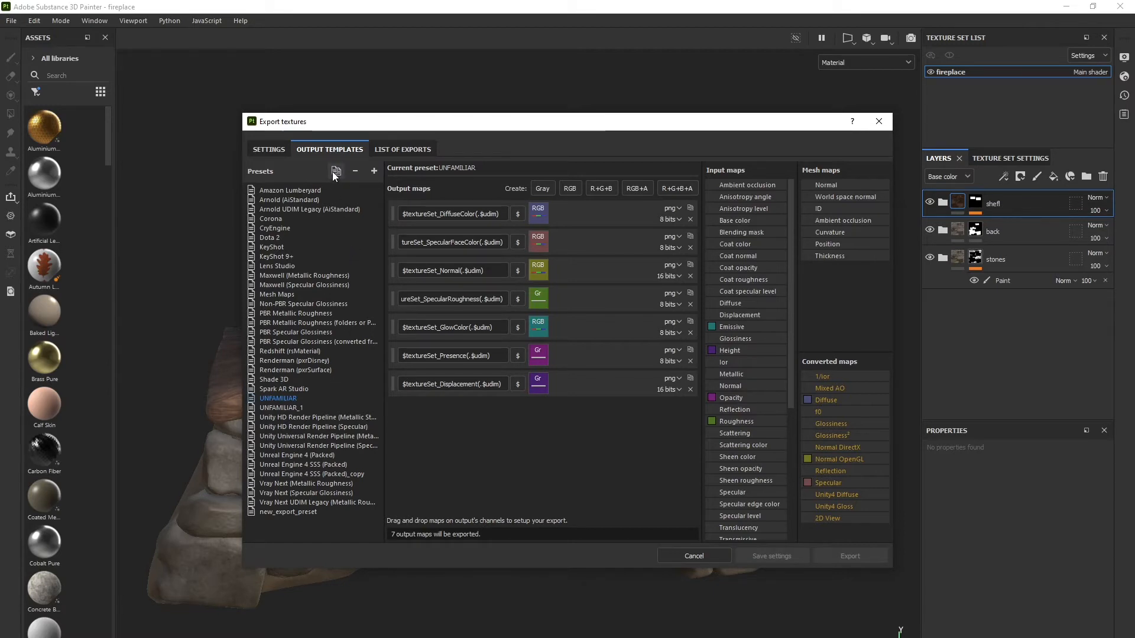
Compare the DiffuseColor output map's file name pattern in the Renderman (pxrSurface) template with the one in UNFAMILIAR
{"action": "left_click", "coordinate": [312, 371]}
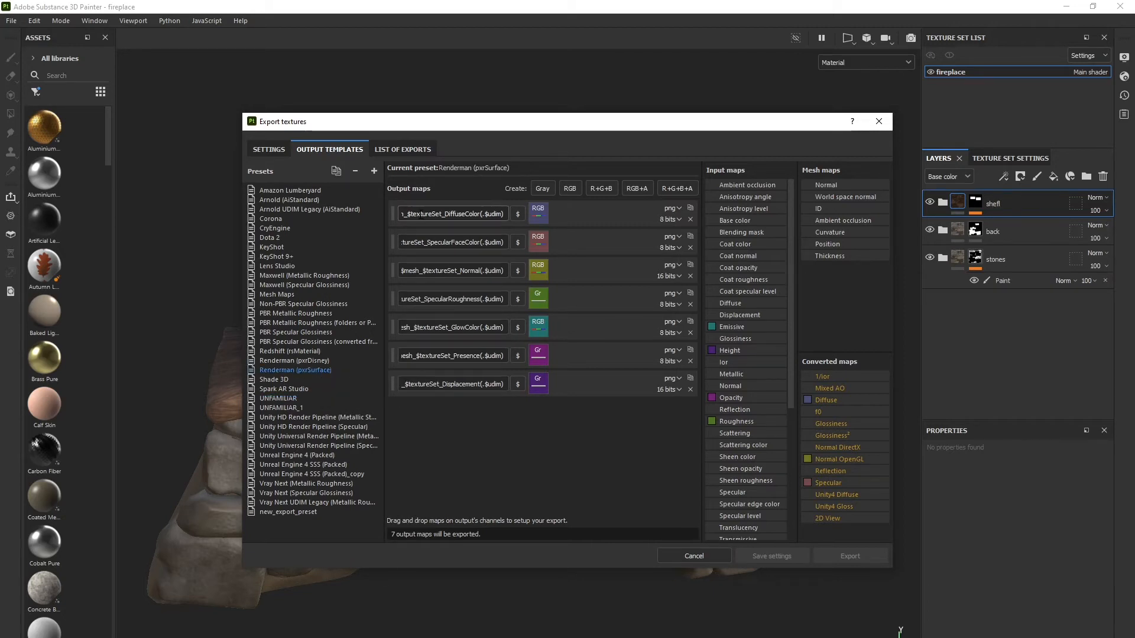
{"action": "left_click", "coordinate": [412, 217]}
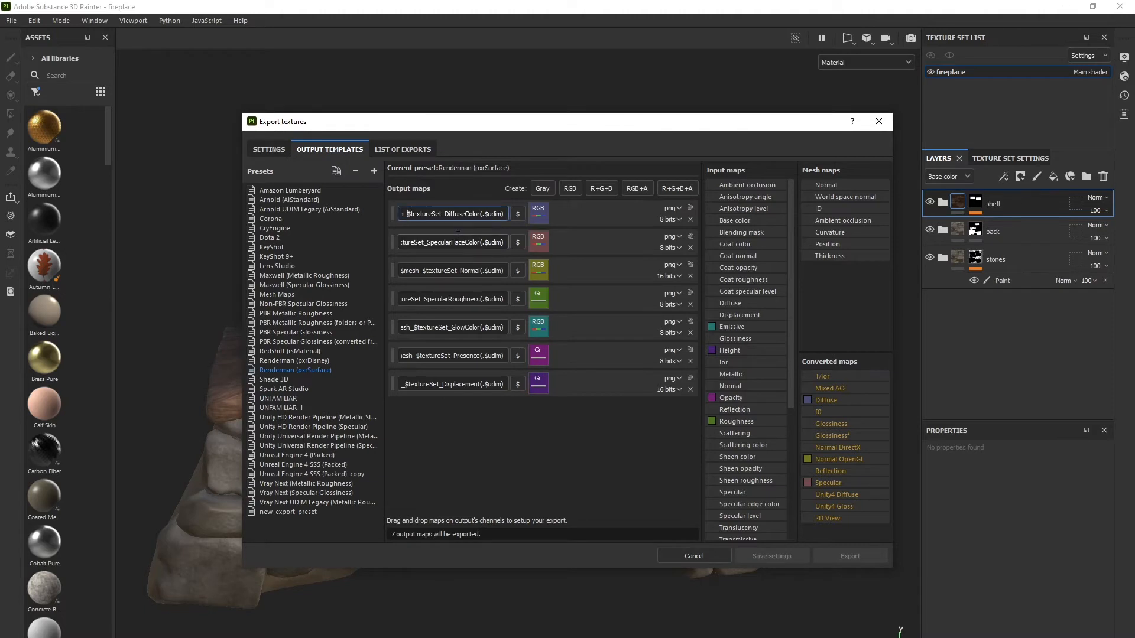
{"action": "key", "text": "Home"}
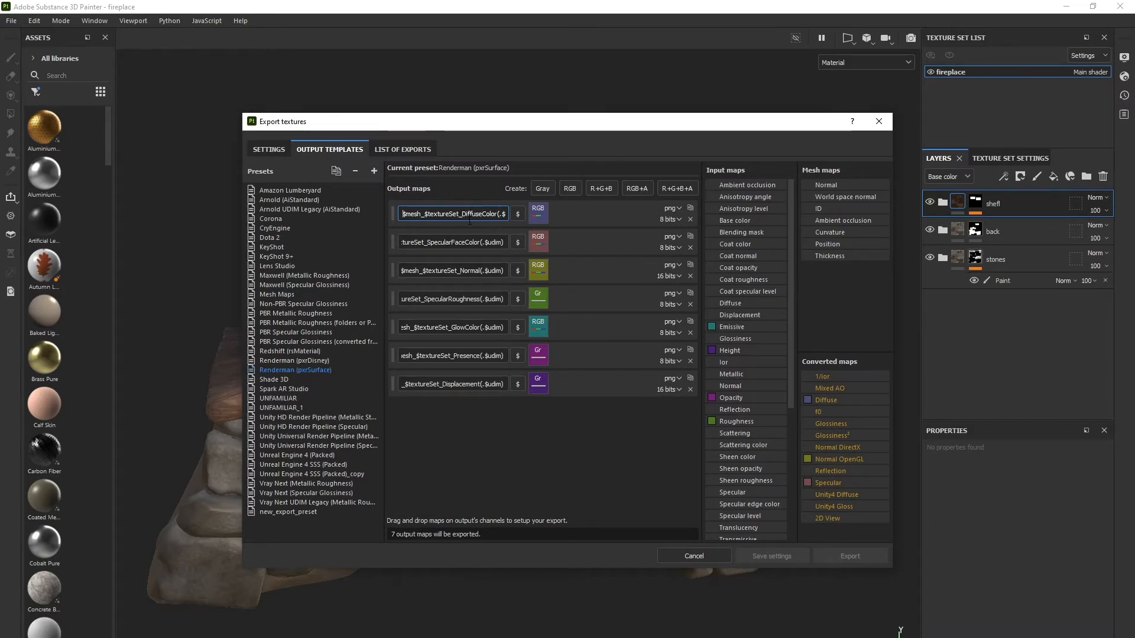
{"action": "left_click_drag", "start_coordinate": [462, 213], "coordinate": [496, 214]}
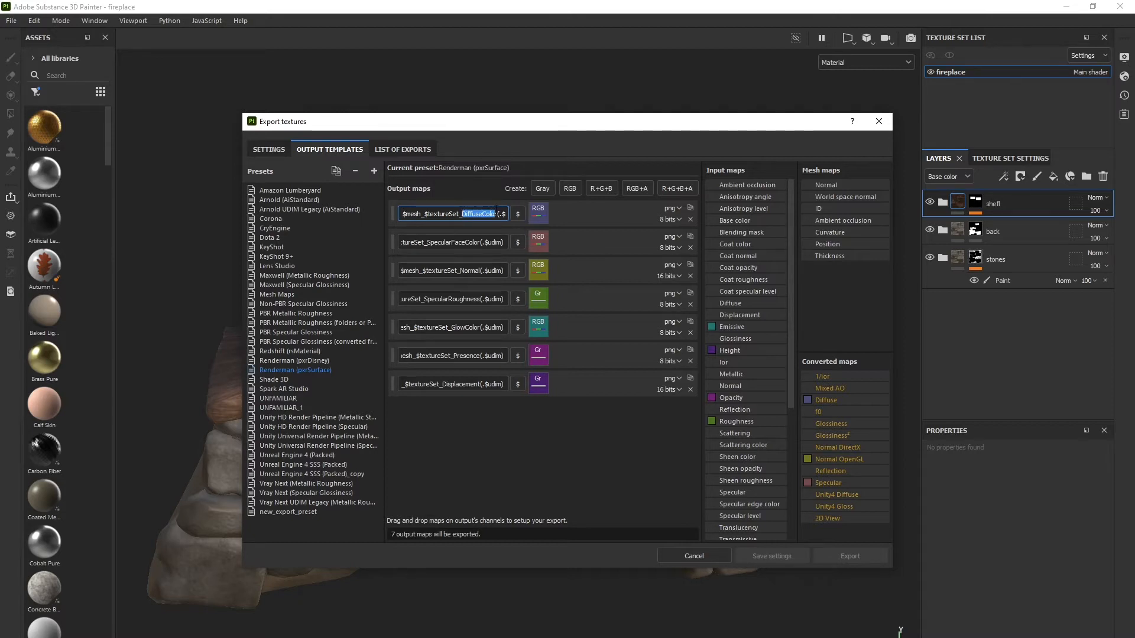
{"action": "left_click", "coordinate": [436, 242]}
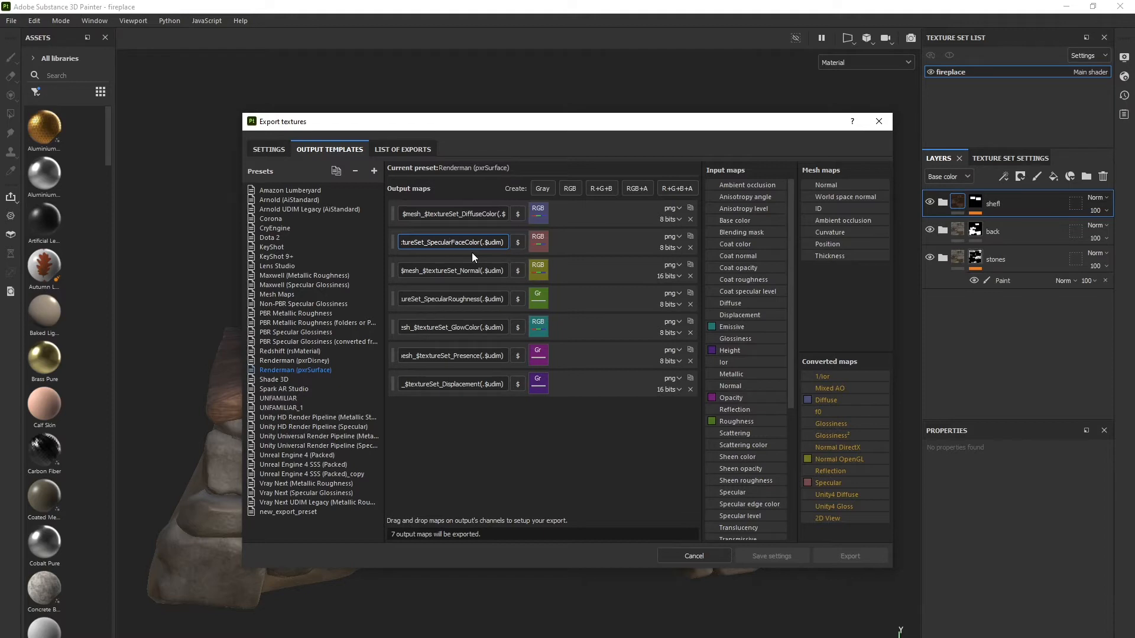
{"action": "left_click_drag", "start_coordinate": [460, 214], "coordinate": [402, 216]}
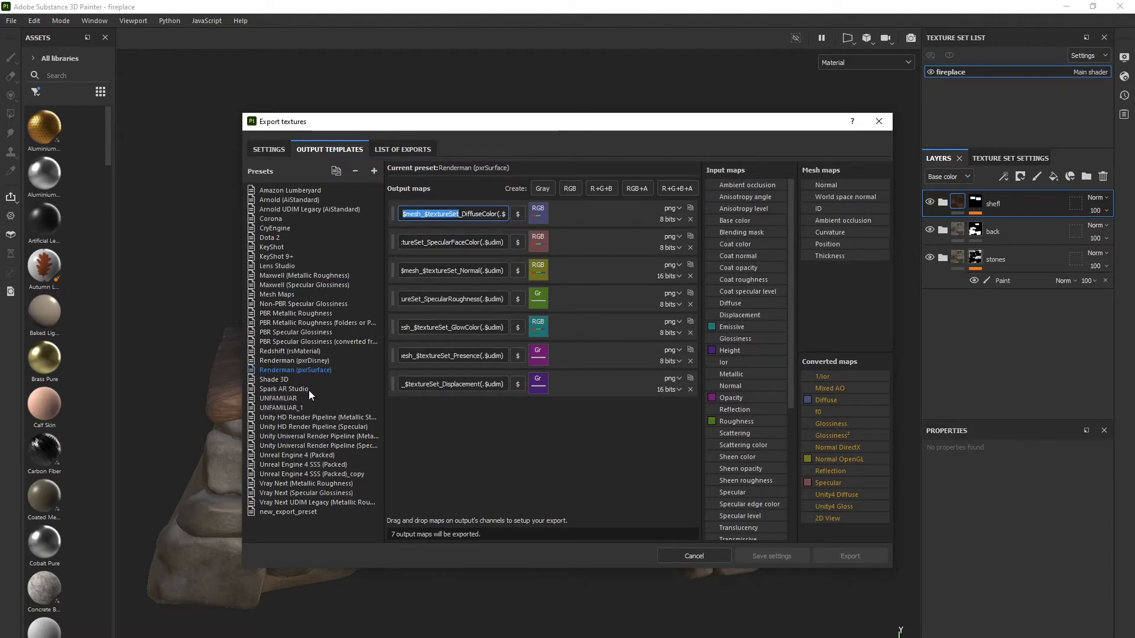
{"action": "left_click", "coordinate": [286, 399]}
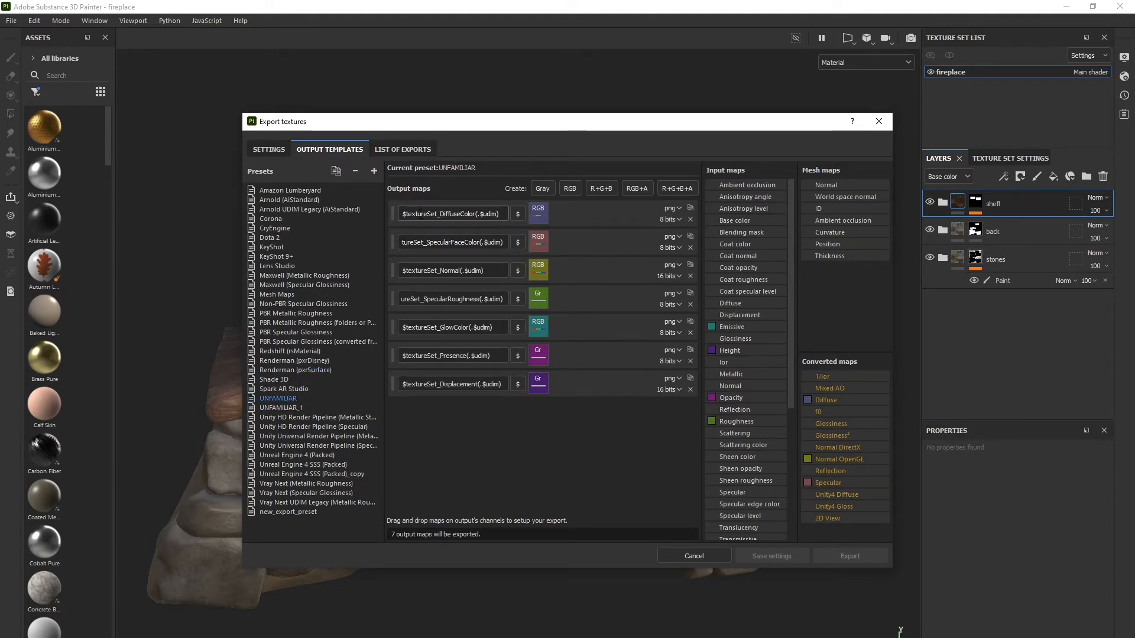
{"action": "left_click_drag", "start_coordinate": [402, 214], "coordinate": [438, 215]}
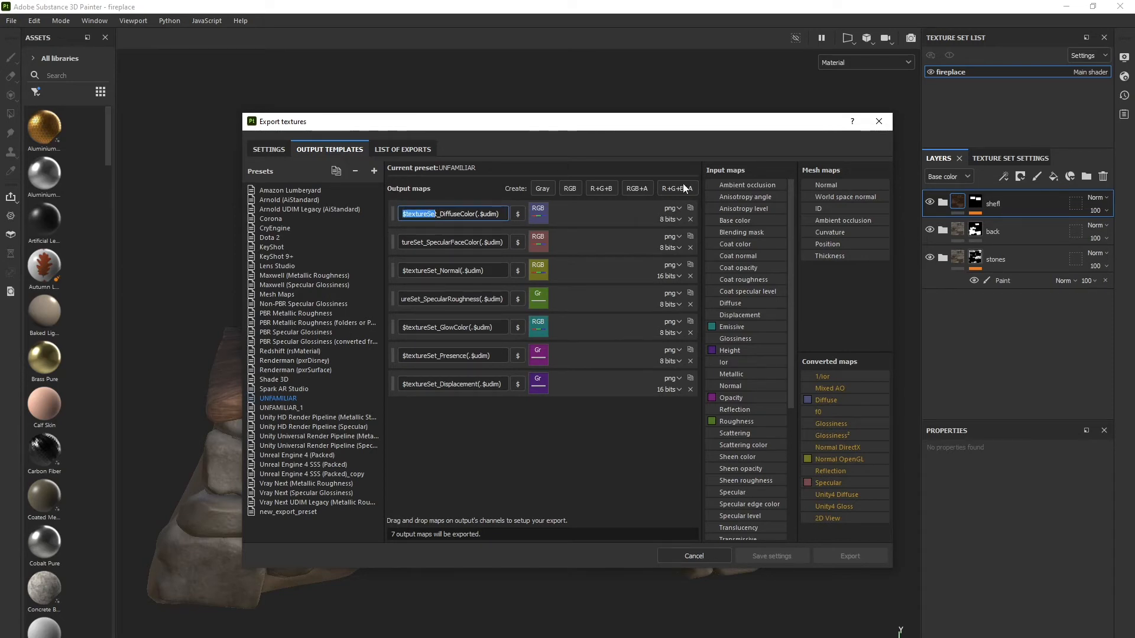
{"action": "left_click", "coordinate": [438, 214]}
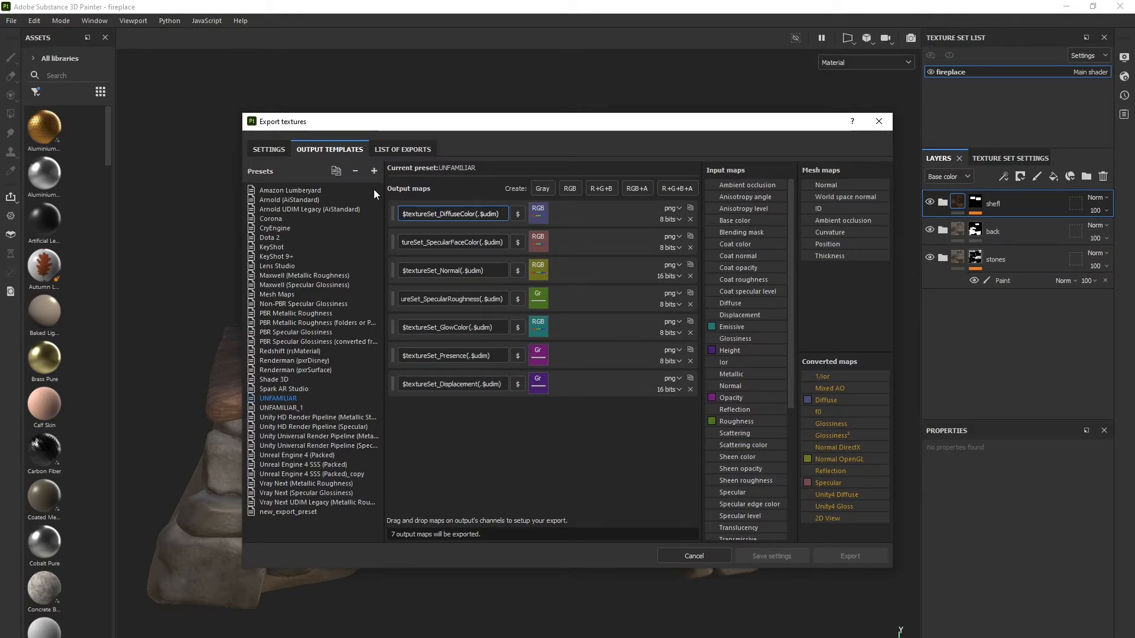
Check the UNFAMILIAR preset against the general export parameters and look through the available output templates
{"action": "left_click", "coordinate": [266, 152]}
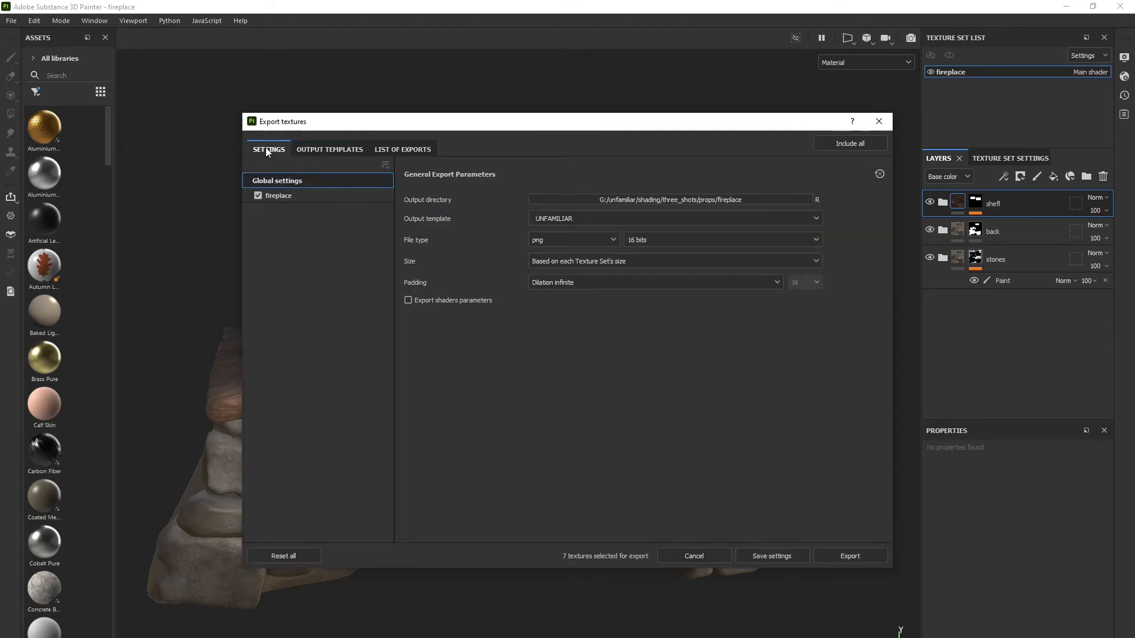
{"action": "left_click", "coordinate": [336, 149]}
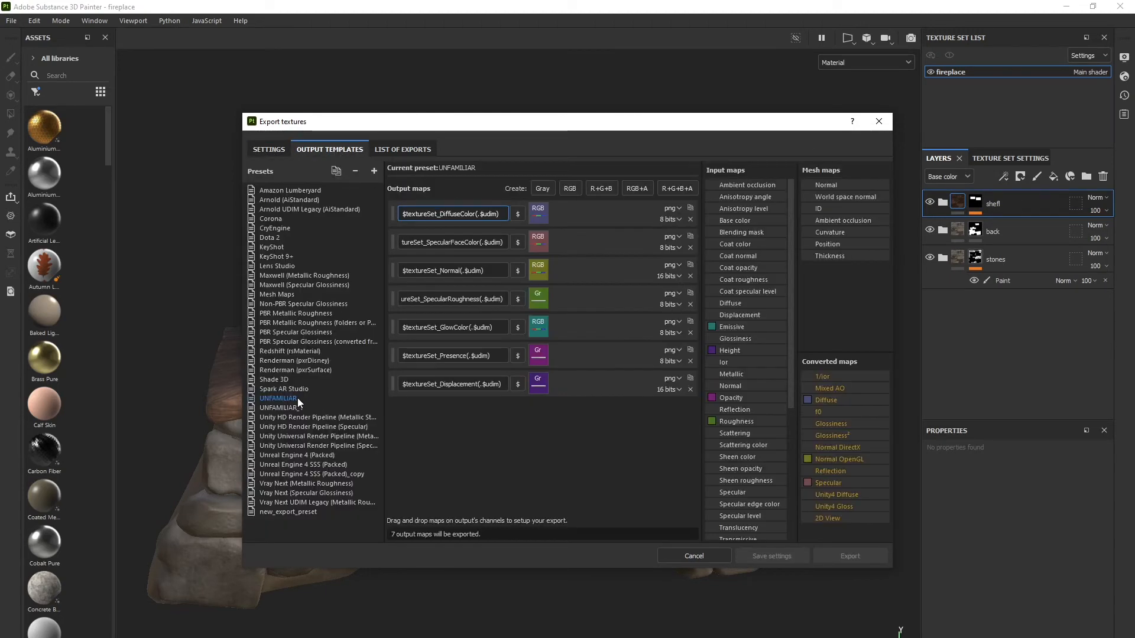
{"action": "left_click", "coordinate": [267, 149]}
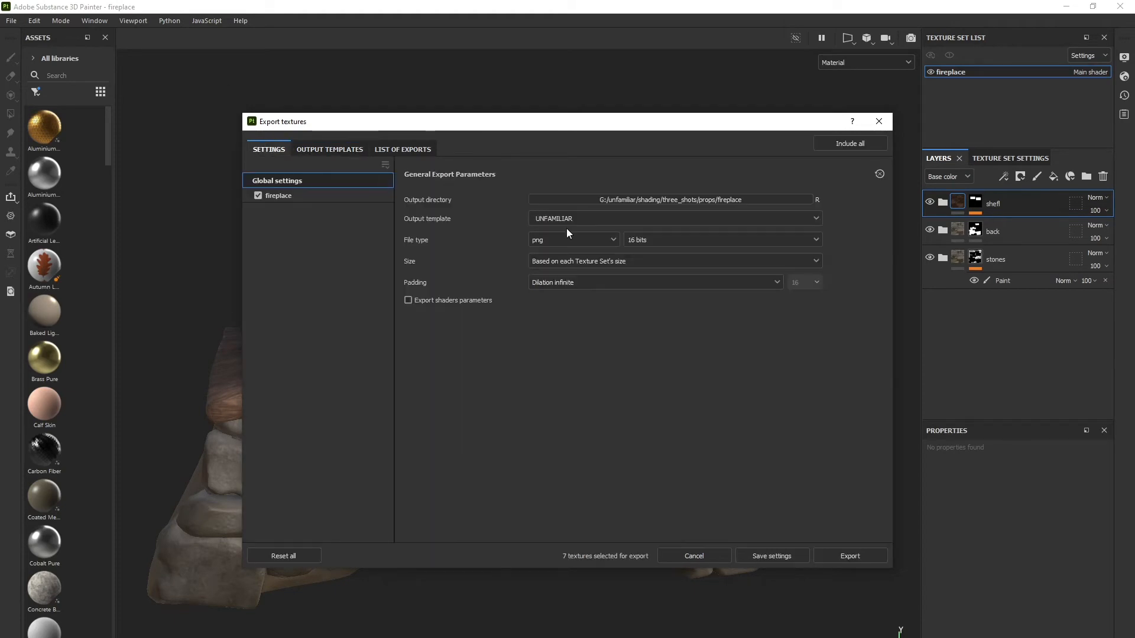
{"action": "left_click", "coordinate": [599, 218]}
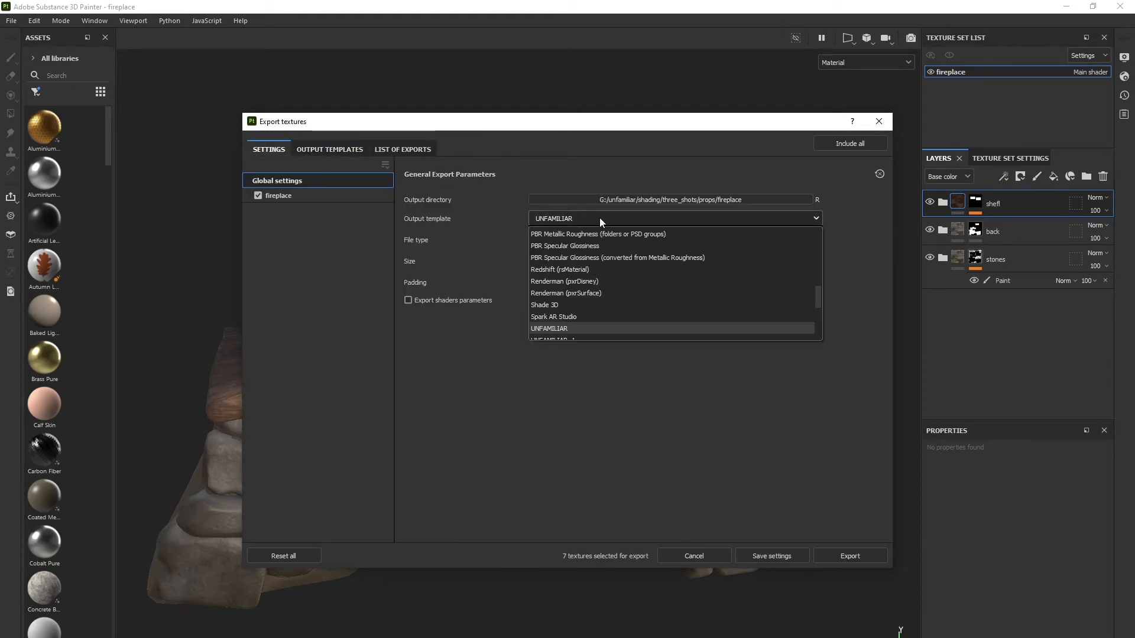
{"action": "scroll", "coordinate": [626, 260], "scroll_direction": "up", "scroll_amount": 8}
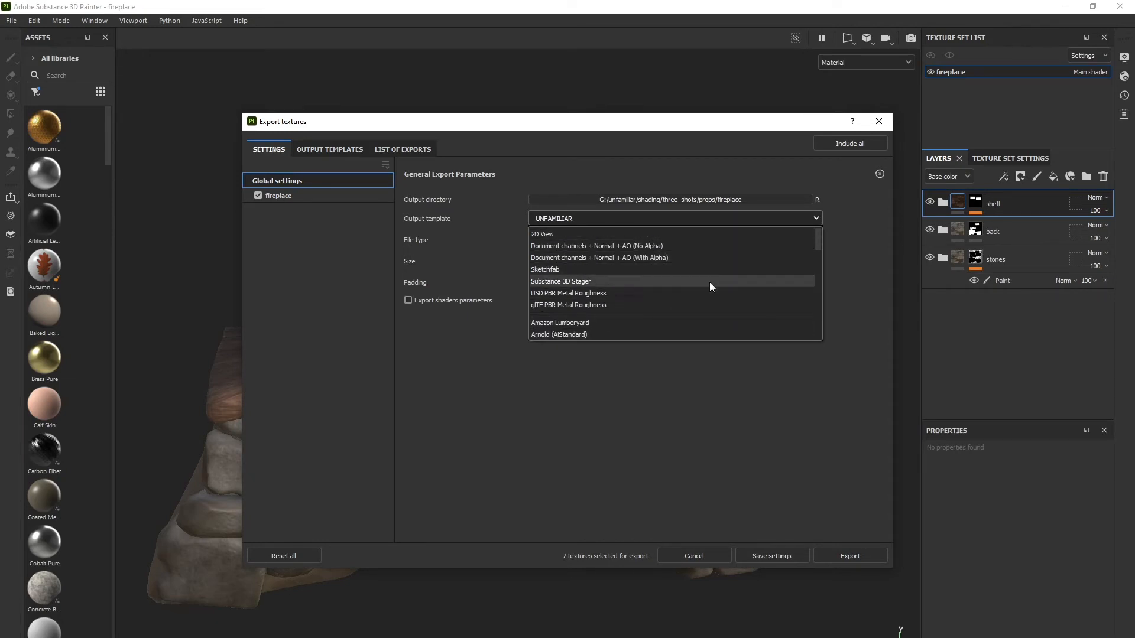
{"action": "scroll", "coordinate": [739, 293], "scroll_direction": "down", "scroll_amount": 2}
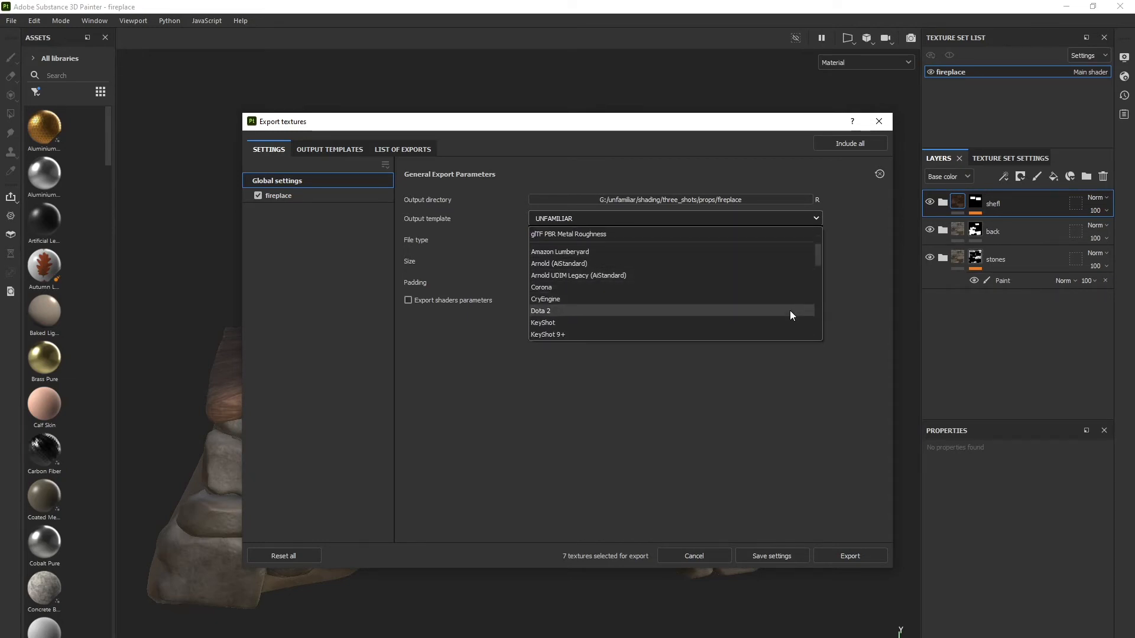
{"action": "left_click", "coordinate": [472, 393]}
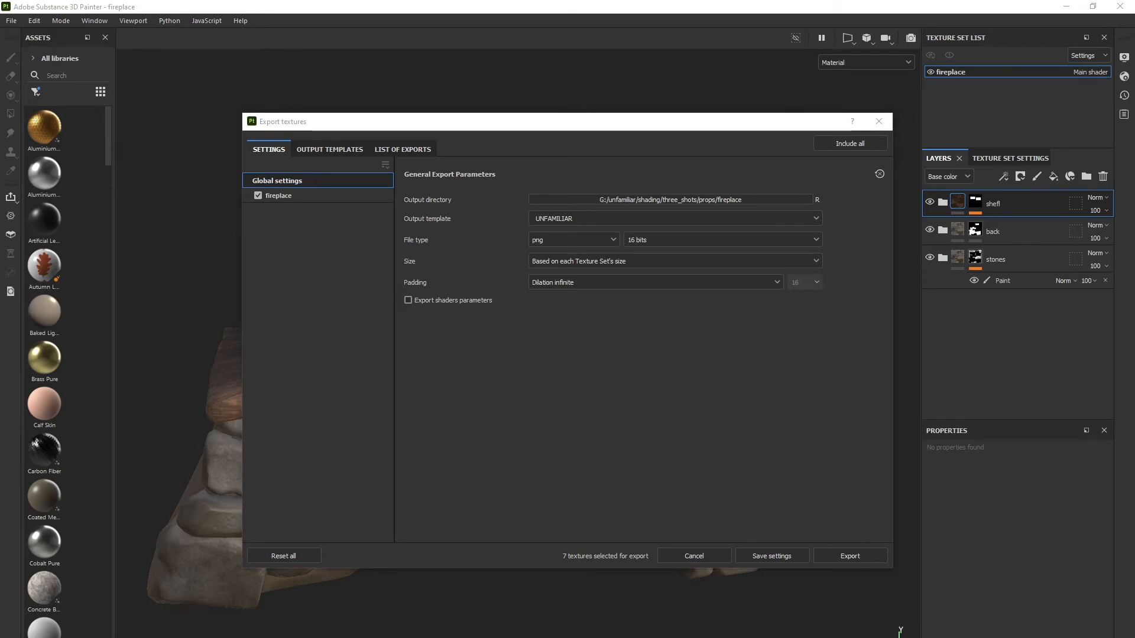
Switch to File Explorer, open the fireplace_maps folder inside TUTORIAL\fireplace, and copy its path
{"action": "mouse_move", "coordinate": [1134, 141]}
{"action": "left_mouse_down"}
{"action": "mouse_move", "coordinate": [840, 168]}
{"action": "mouse_move", "coordinate": [642, 127]}
{"action": "left_mouse_up"}
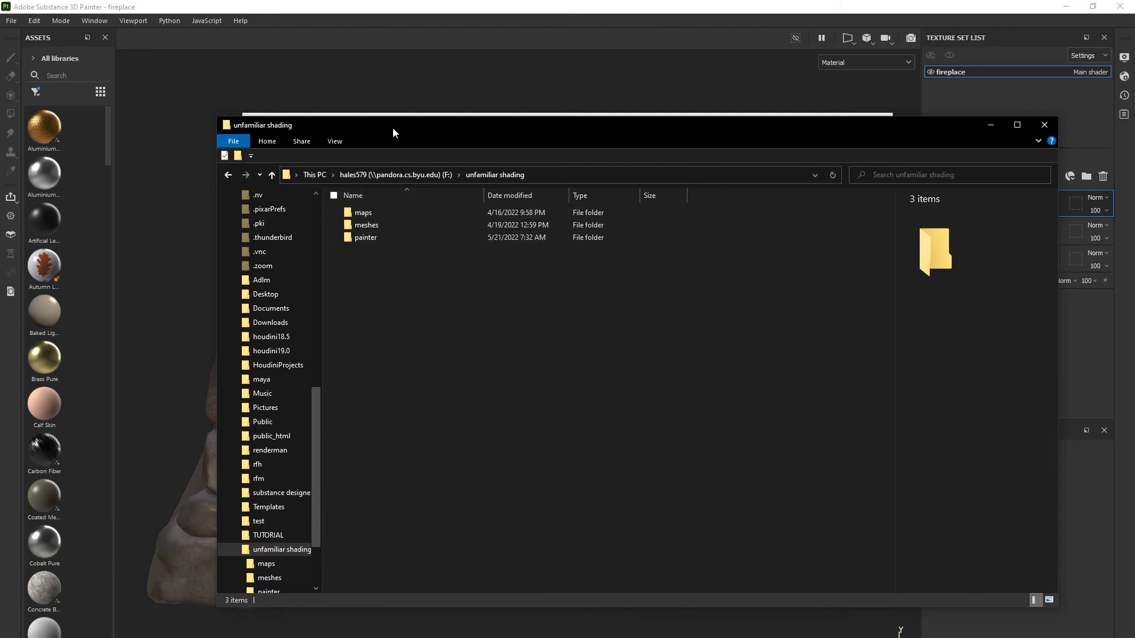
{"action": "left_click_drag", "start_coordinate": [415, 132], "coordinate": [512, 133]}
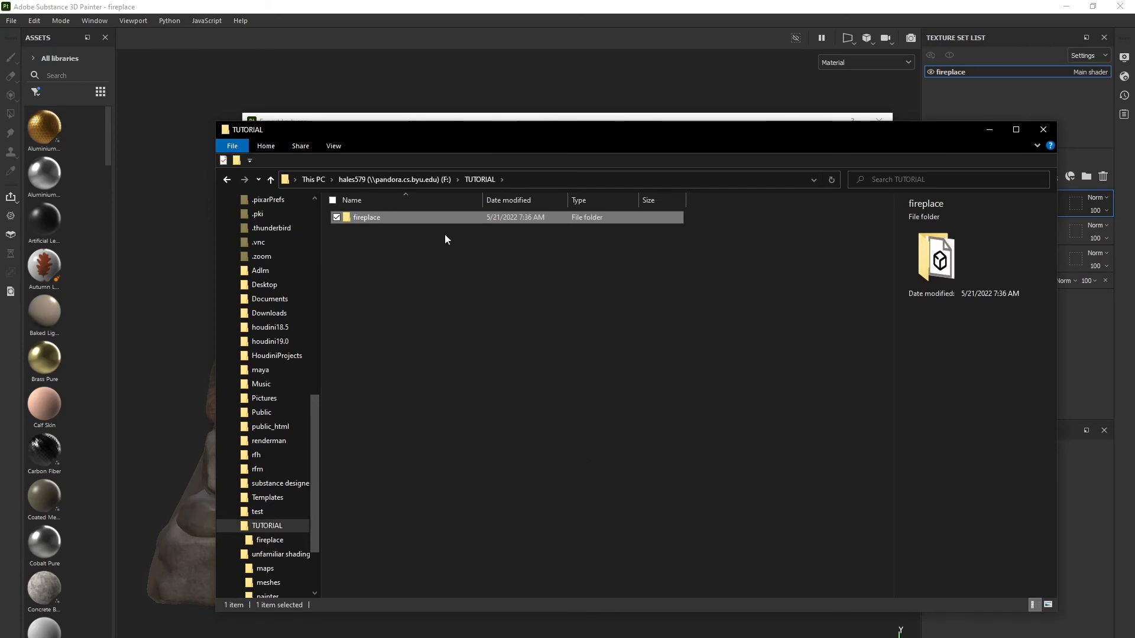
{"action": "double_click", "coordinate": [400, 220]}
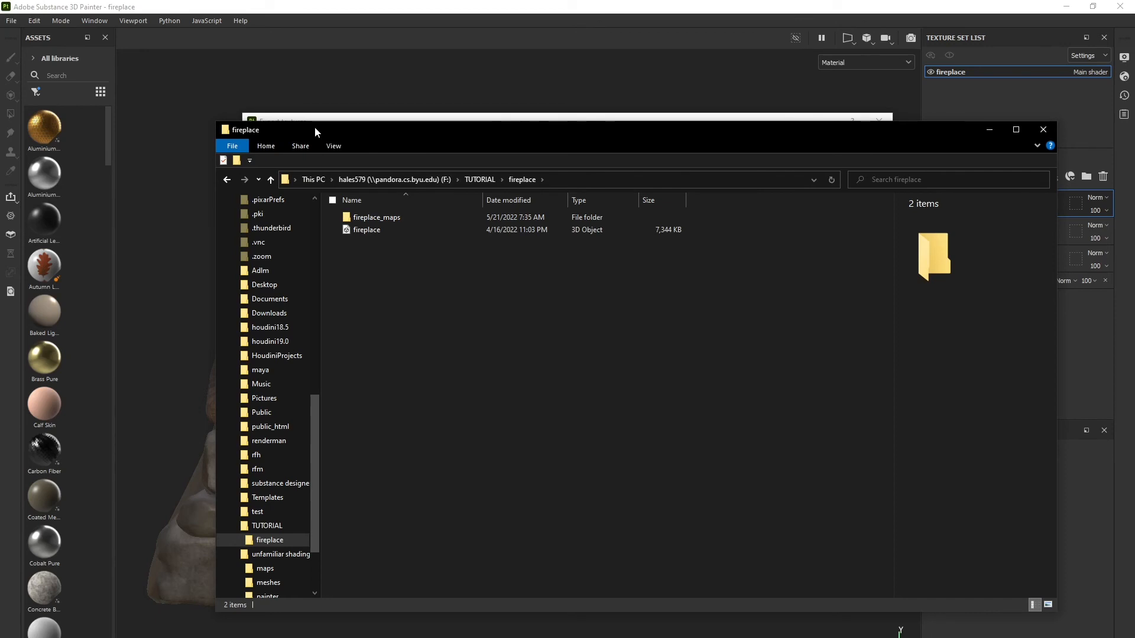
{"action": "left_click", "coordinate": [562, 184]}
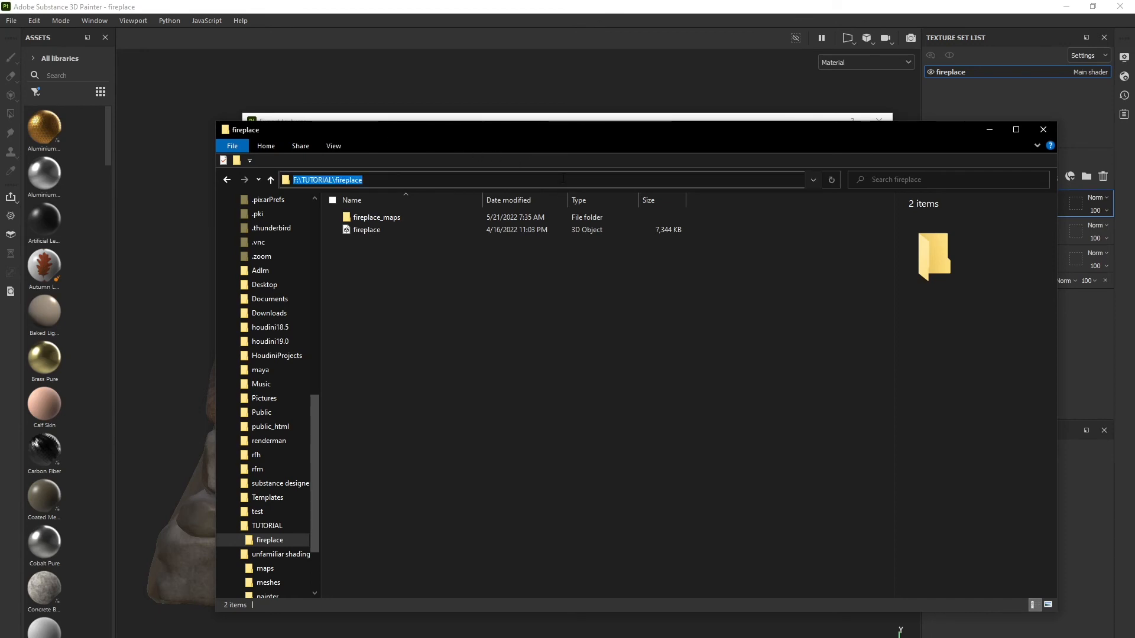
{"action": "double_click", "coordinate": [405, 215]}
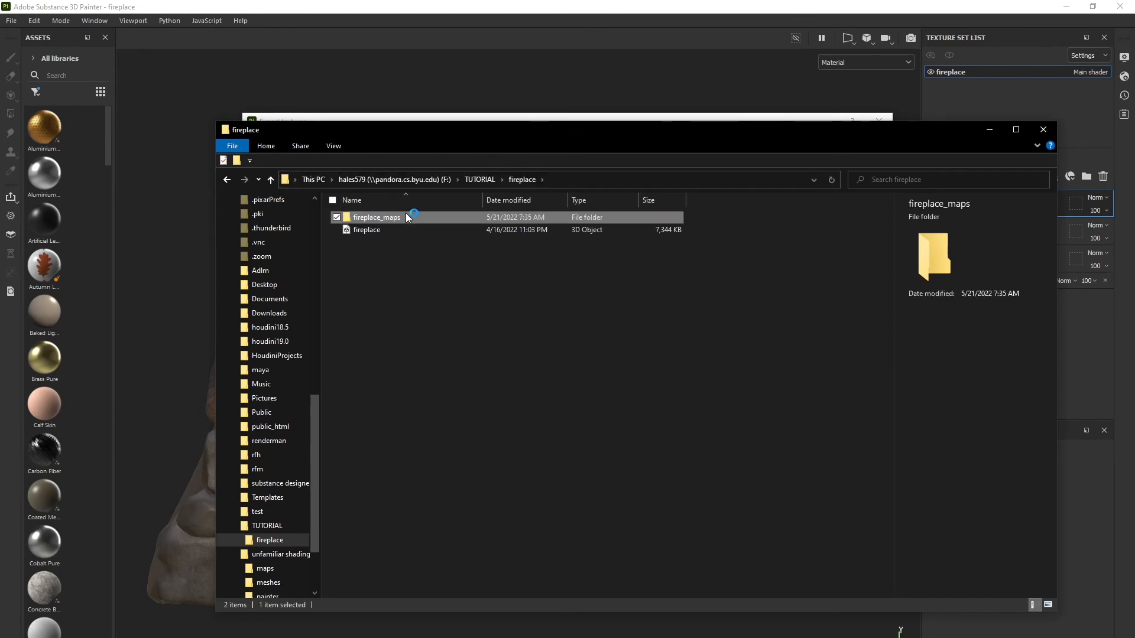
{"action": "left_click", "coordinate": [642, 180]}
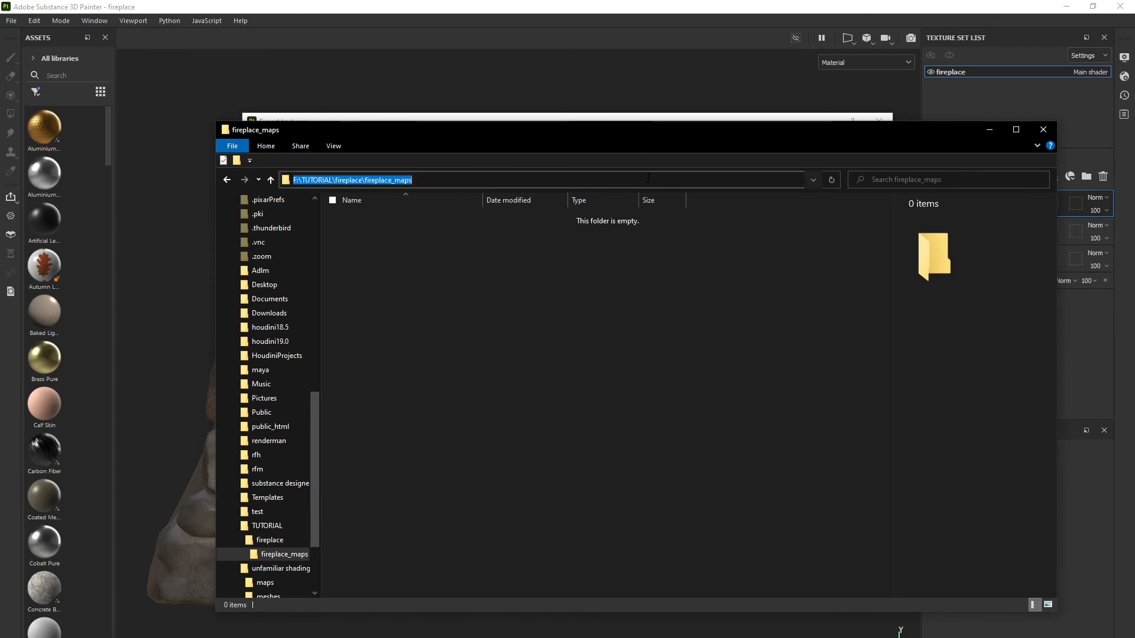
{"action": "left_click", "coordinate": [1083, 117]}
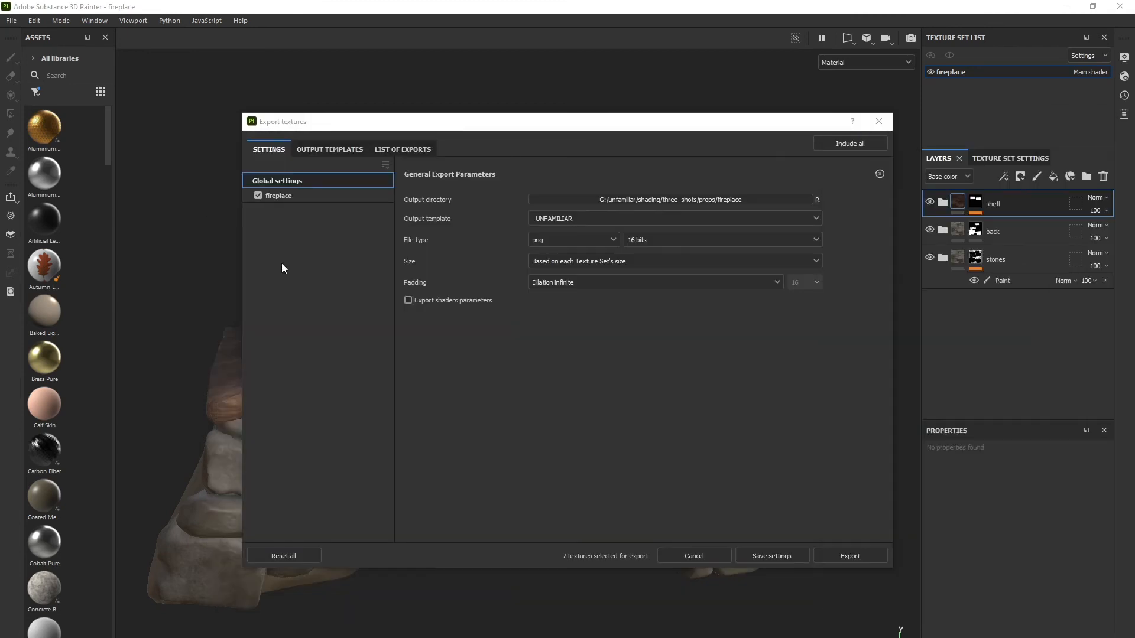
Set the export's output directory to F:\TUTORIAL\fireplace\fireplace_maps
{"action": "left_click", "coordinate": [643, 200]}
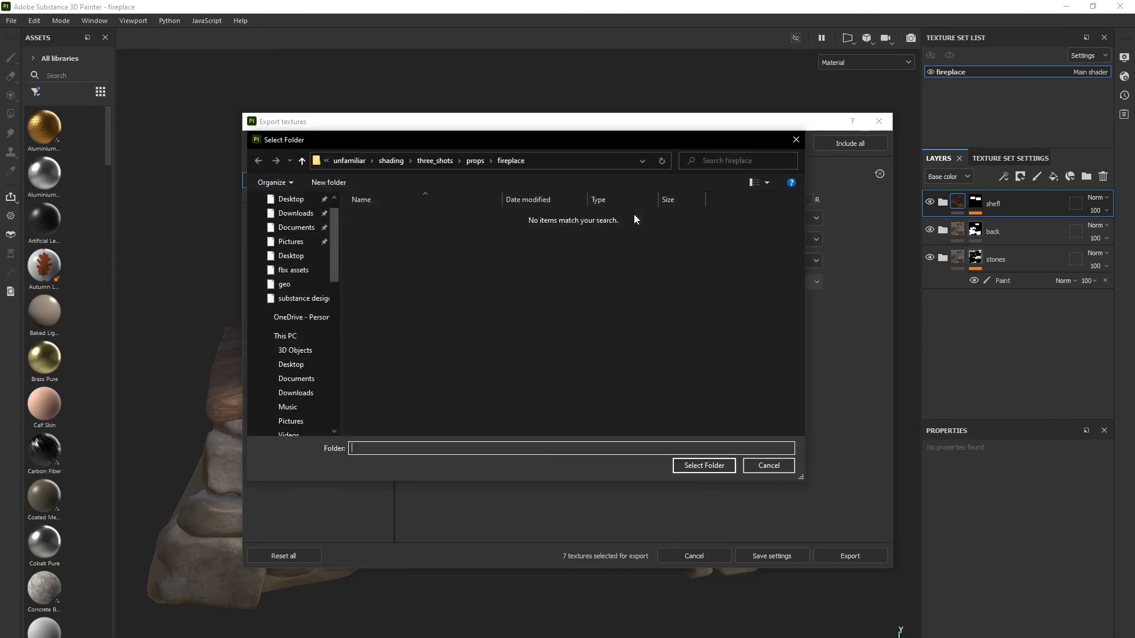
{"action": "left_click", "coordinate": [599, 161]}
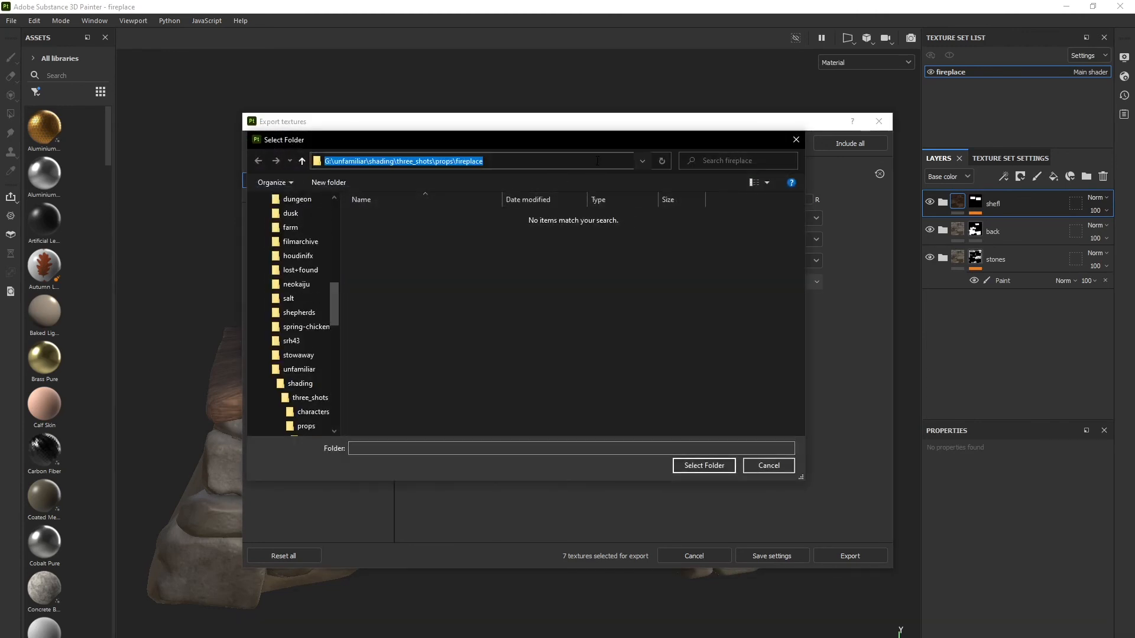
{"action": "key", "text": "ctrl+v"}
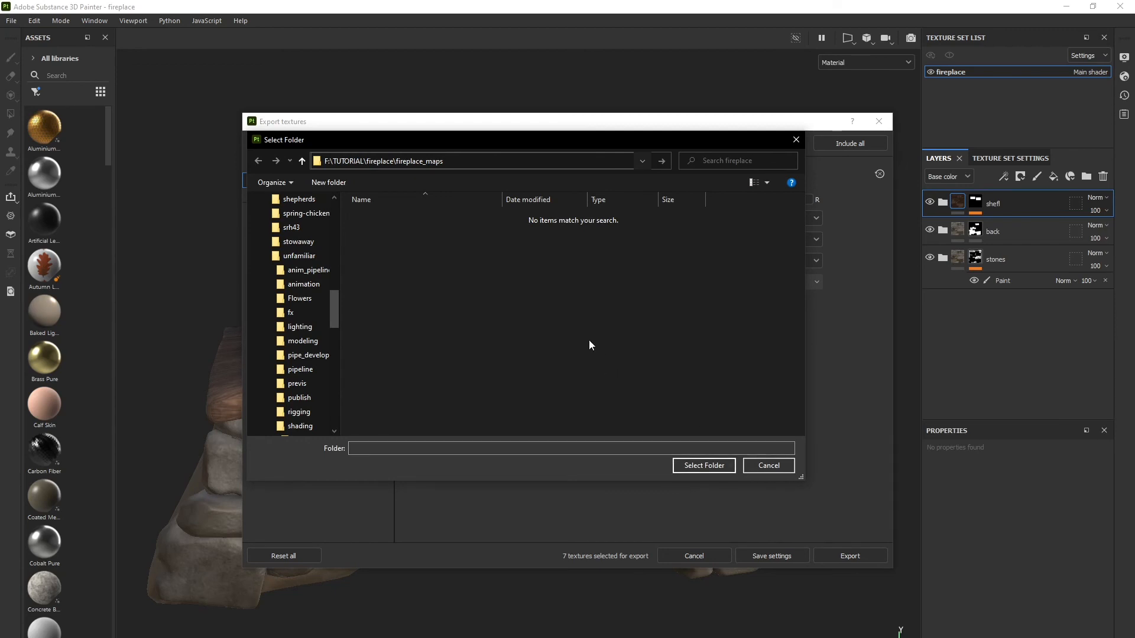
{"action": "key", "text": "Return"}
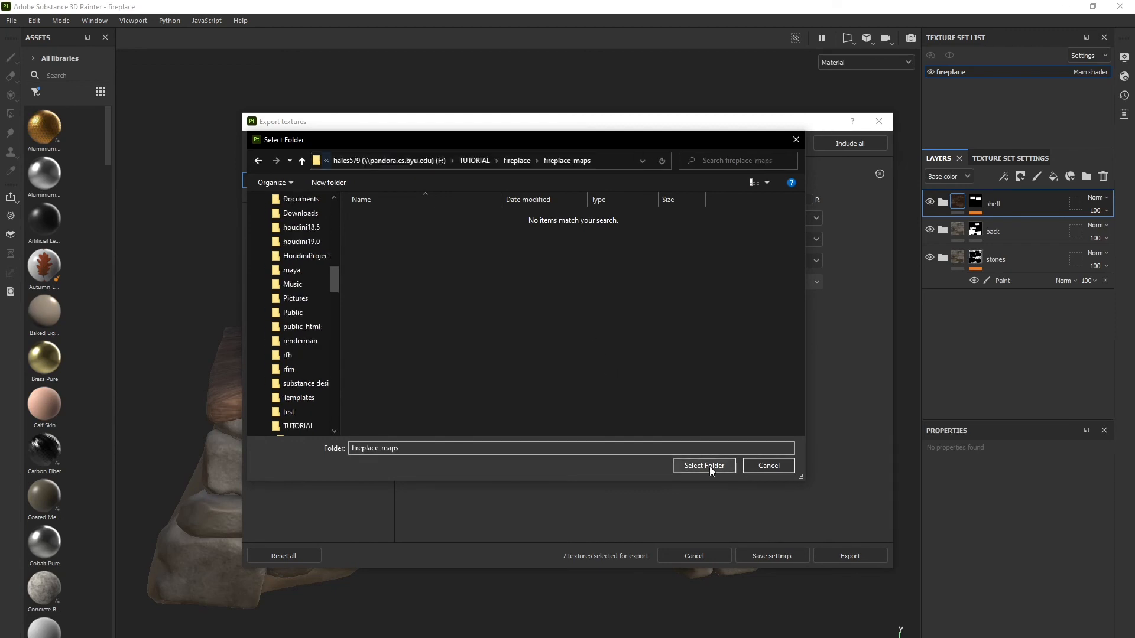
{"action": "left_click", "coordinate": [709, 467]}
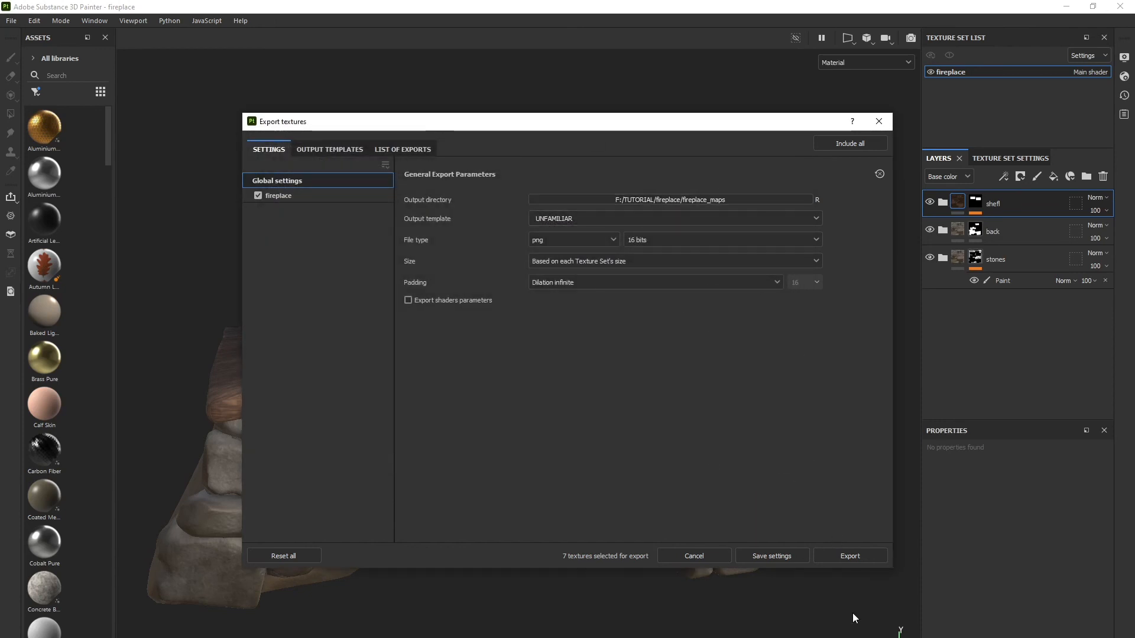
Export the fireplace texture set with the UNFAMILIAR template and open the output directory
{"action": "left_click", "coordinate": [860, 556]}
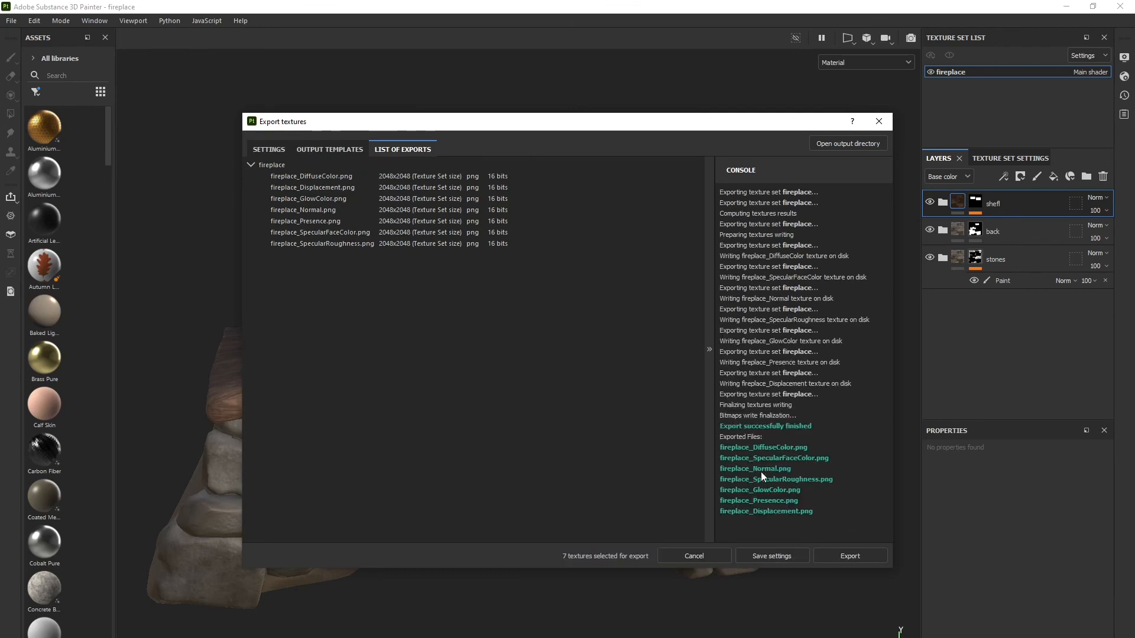
{"action": "left_click", "coordinate": [852, 145]}
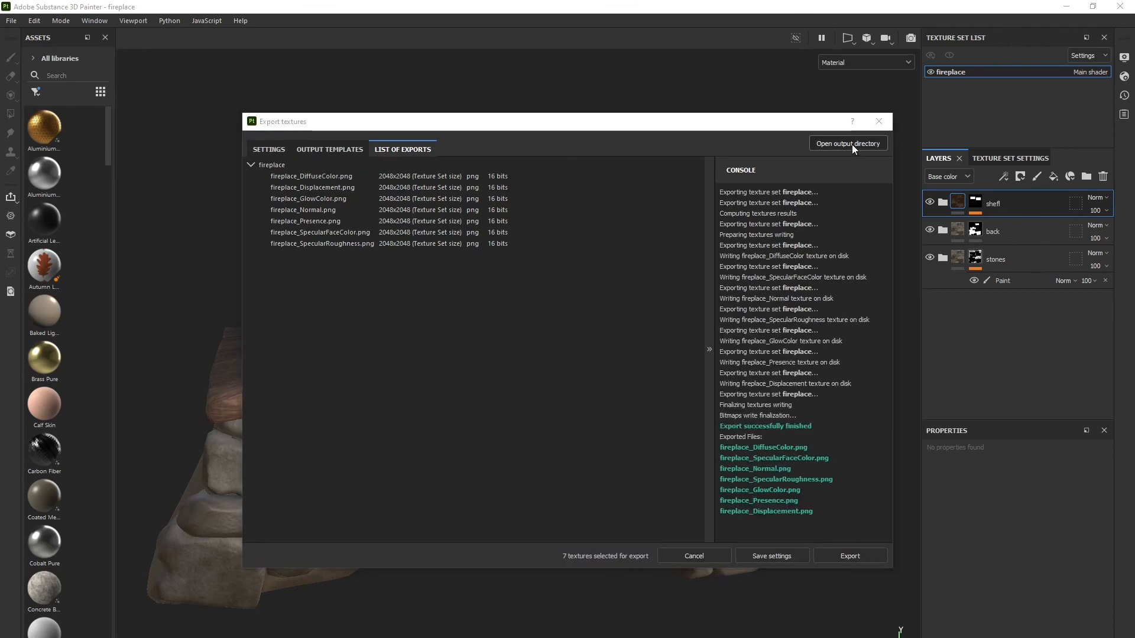